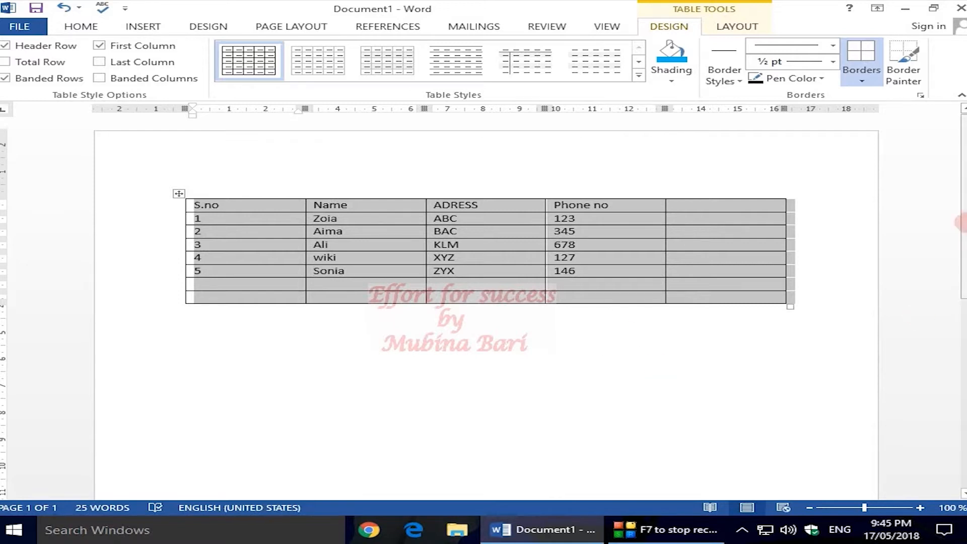
pyautogui.click(864, 83)
pyautogui.click(863, 82)
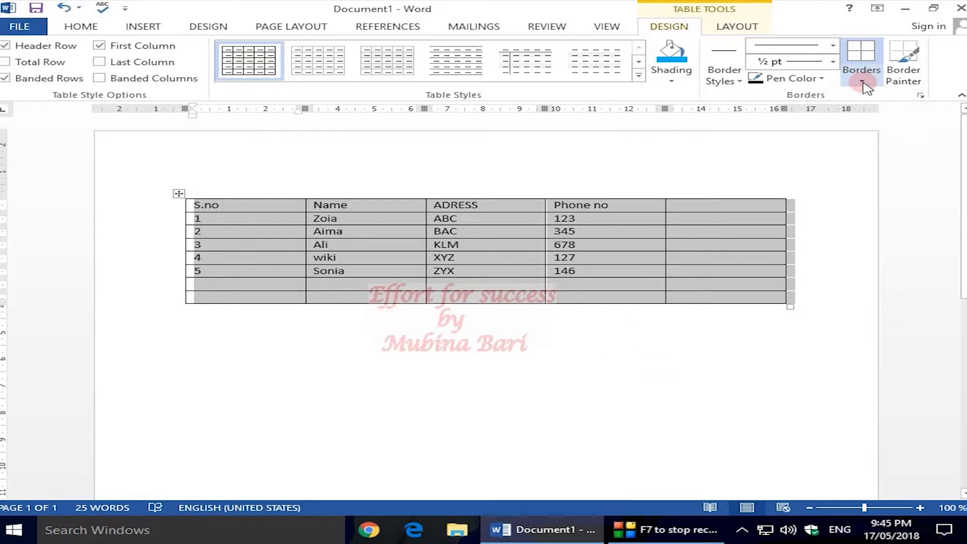
pyautogui.click(863, 83)
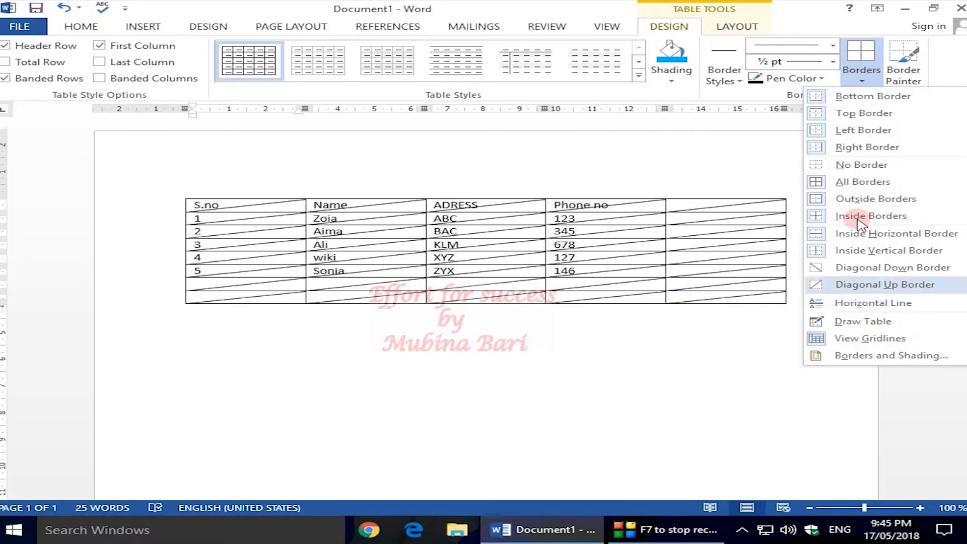
pyautogui.click(782, 167)
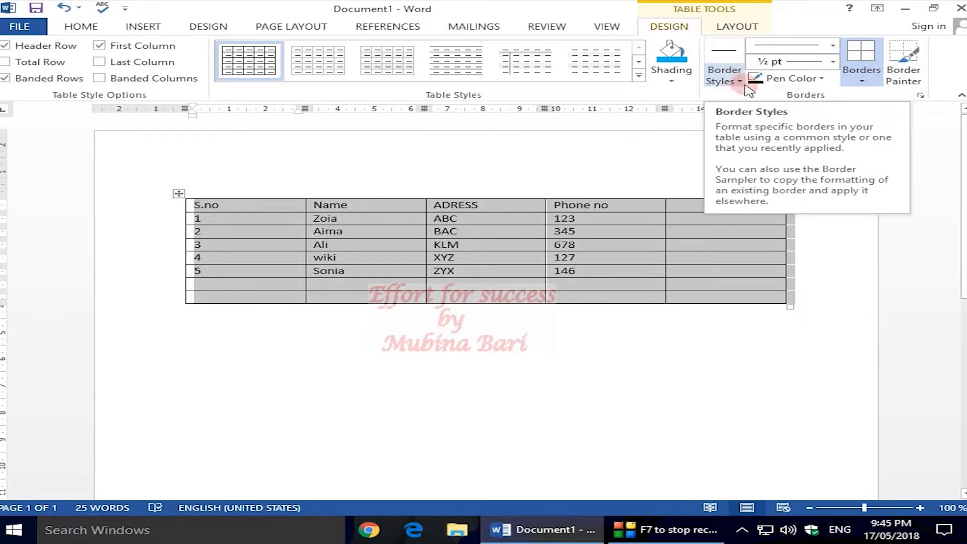
# Set the table border pen color to standard red
pyautogui.click(821, 80)
pyautogui.click(822, 80)
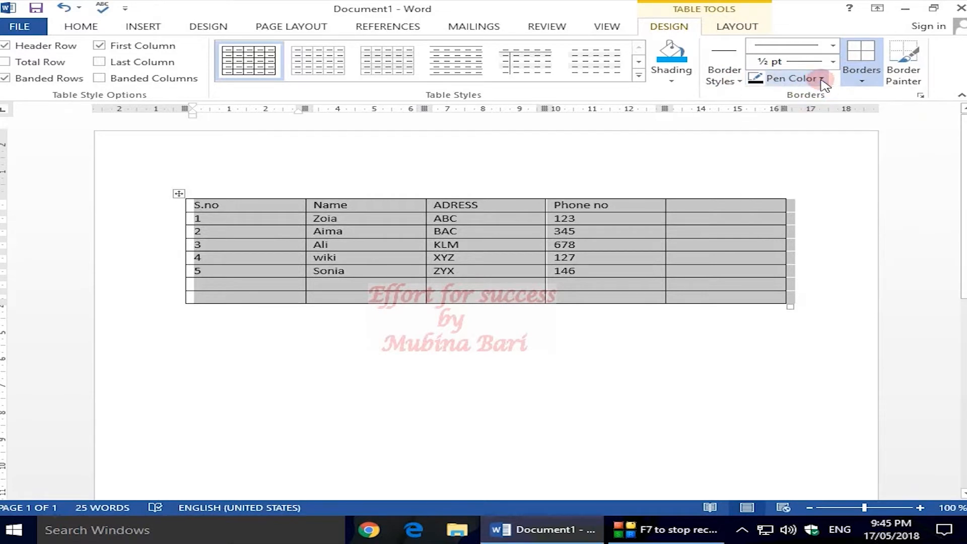
pyautogui.click(821, 79)
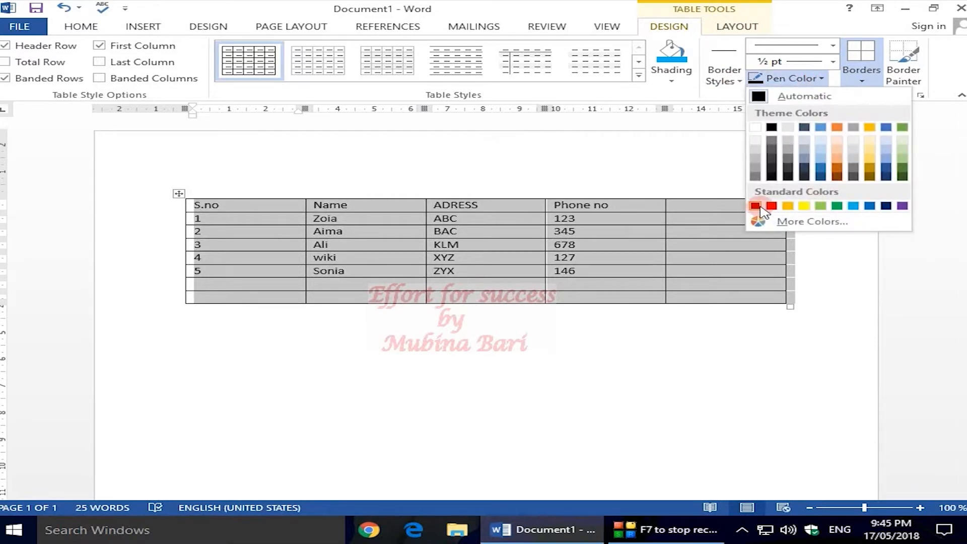
pyautogui.click(771, 205)
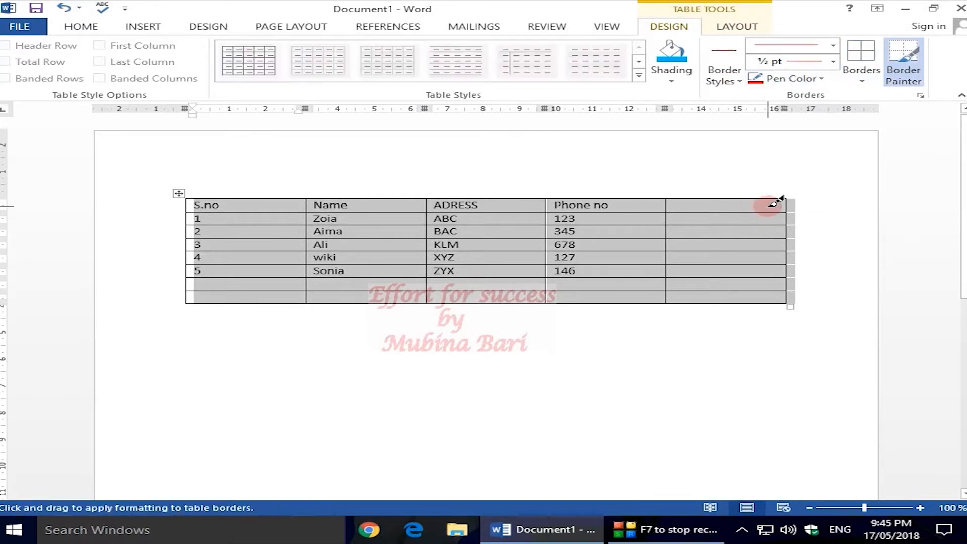
# Apply No Border to the whole selected table
pyautogui.click(862, 84)
pyautogui.click(862, 84)
pyautogui.click(862, 84)
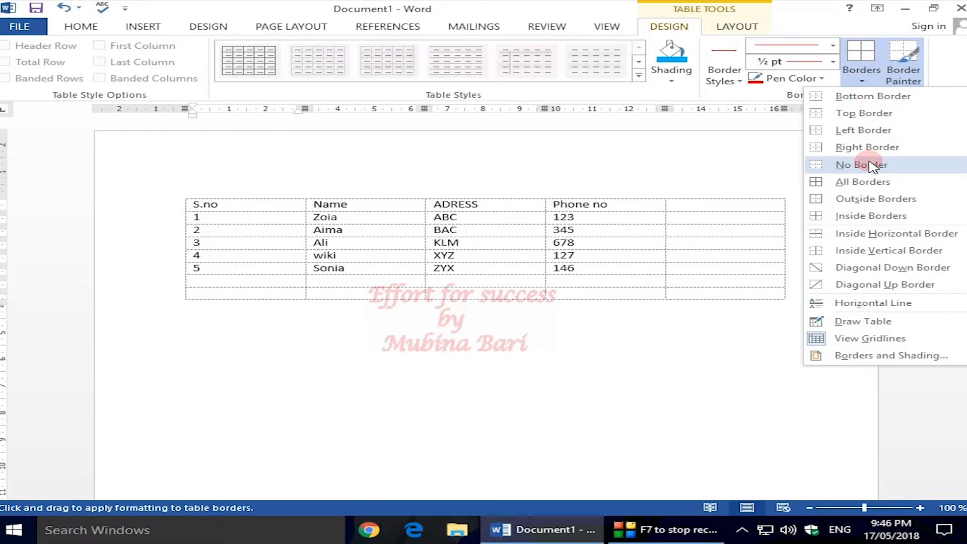
pyautogui.click(870, 165)
pyautogui.click(670, 416)
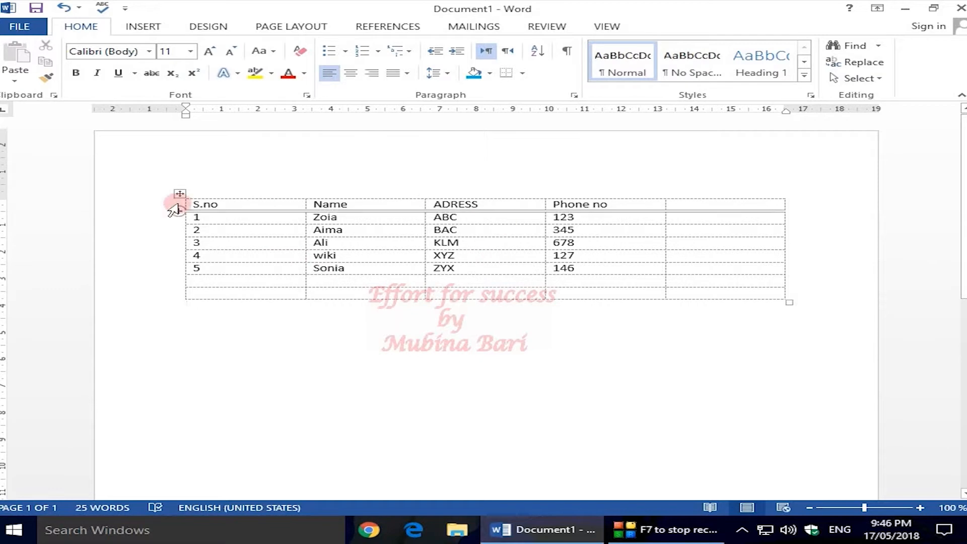
# Draw red lines with Draw Table under the ADRESS header, along the Phone no column's right edge, and above its last row
pyautogui.moveTo(180, 194)
pyautogui.mouseDown()
pyautogui.moveTo(218, 231)
pyautogui.moveTo(182, 204)
pyautogui.mouseUp()
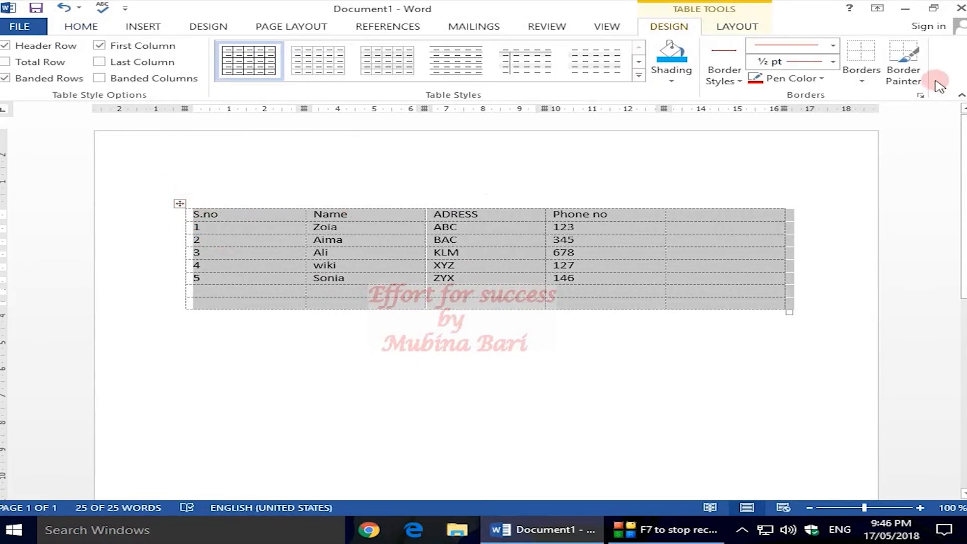
pyautogui.click(865, 80)
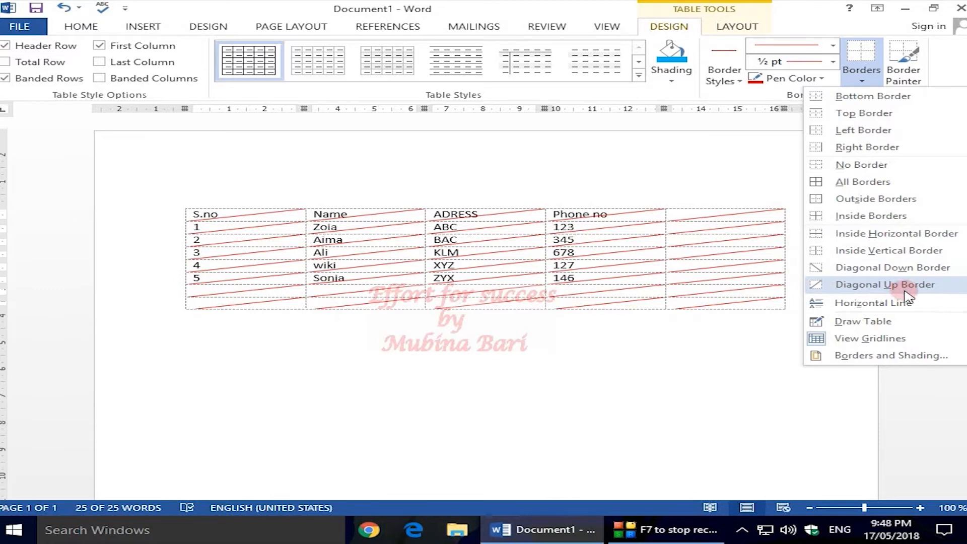
pyautogui.click(862, 325)
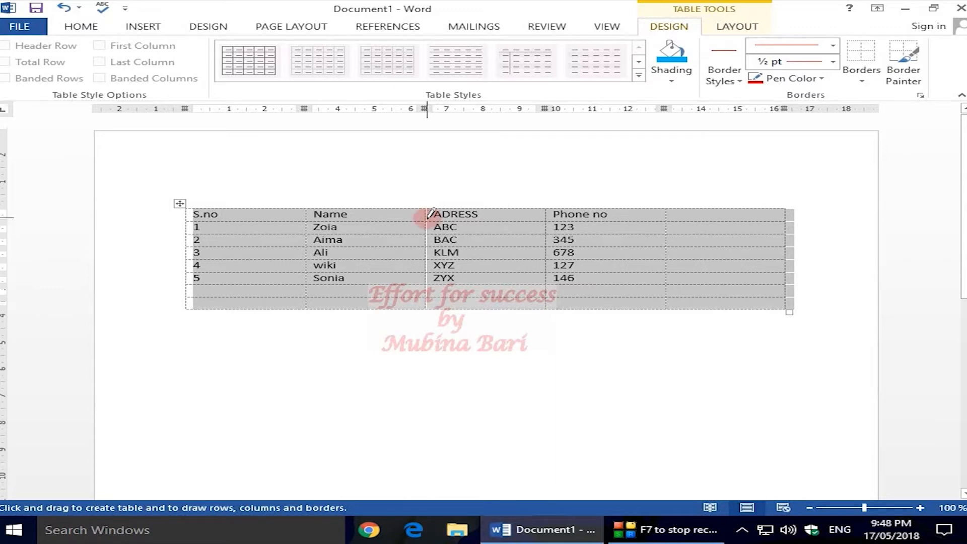
pyautogui.moveTo(429, 215); pyautogui.dragTo(524, 218)
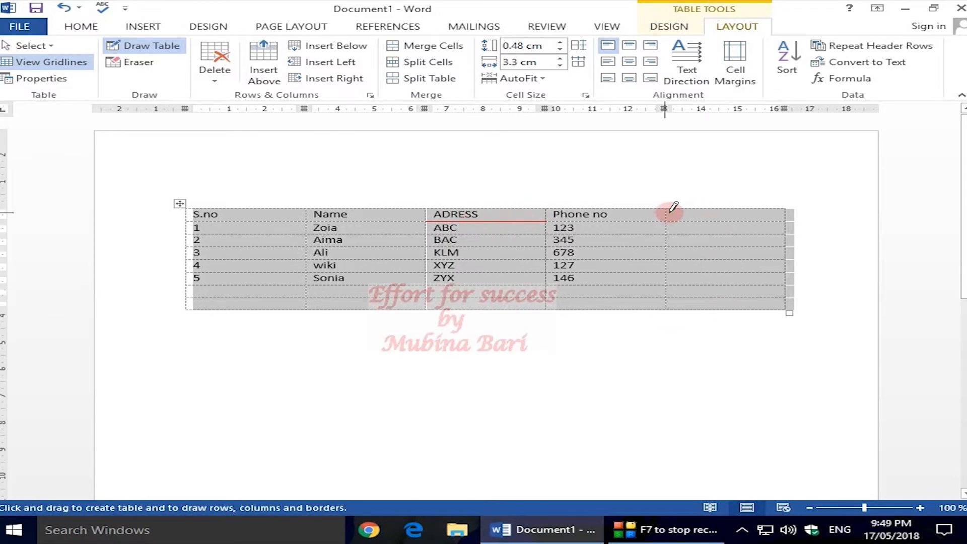
pyautogui.moveTo(671, 209); pyautogui.dragTo(665, 308)
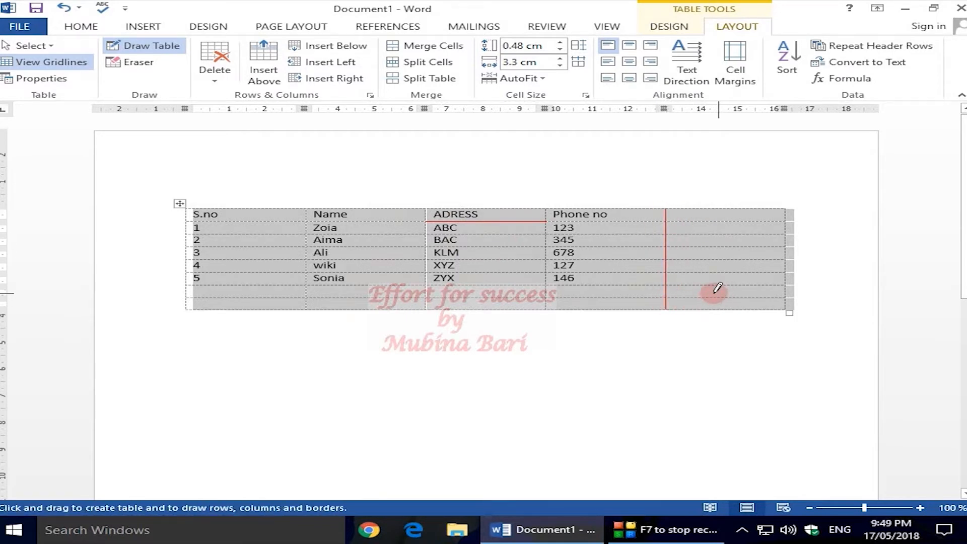
pyautogui.moveTo(549, 296); pyautogui.dragTo(666, 290)
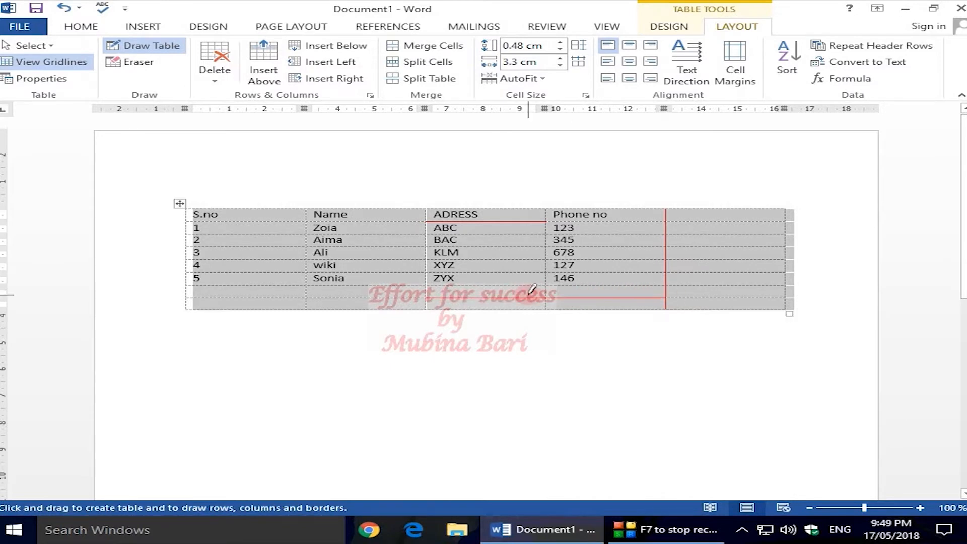
# Hide the table gridlines and show them again
pyautogui.click(669, 26)
pyautogui.click(861, 66)
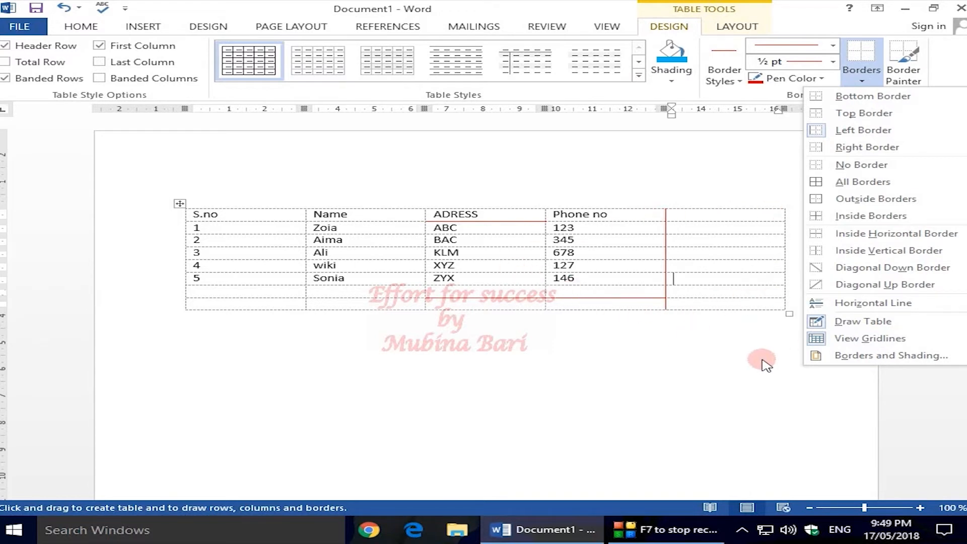
pyautogui.click(878, 339)
pyautogui.click(880, 339)
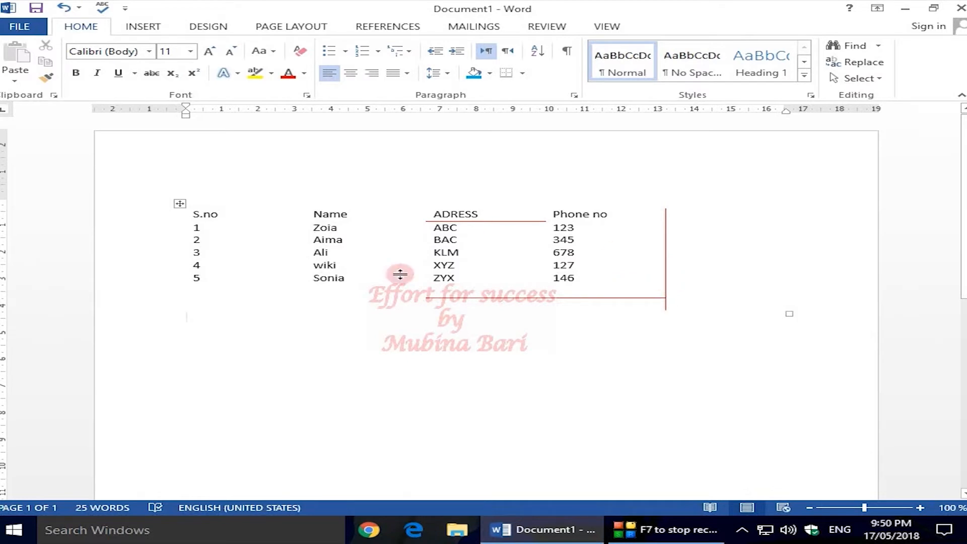
pyautogui.doubleClick(443, 264)
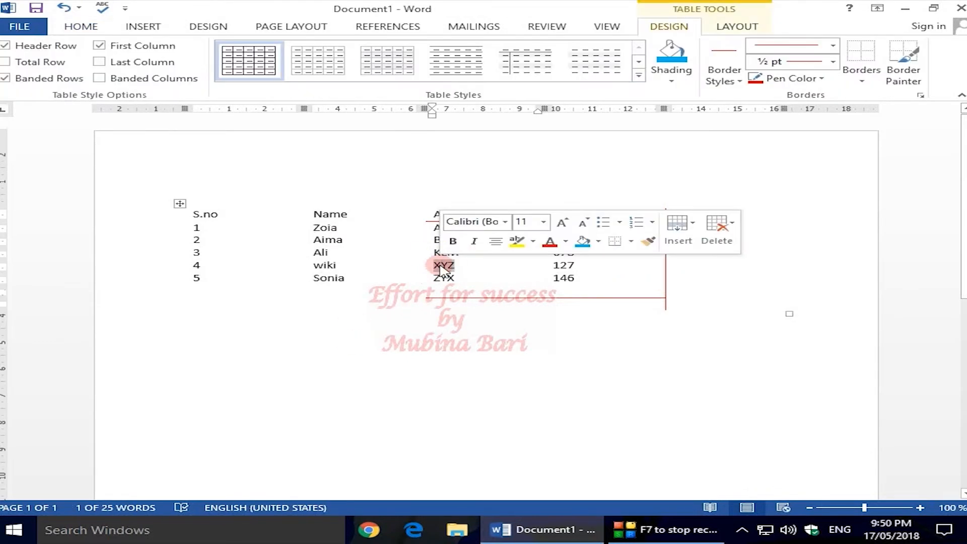
pyautogui.click(862, 82)
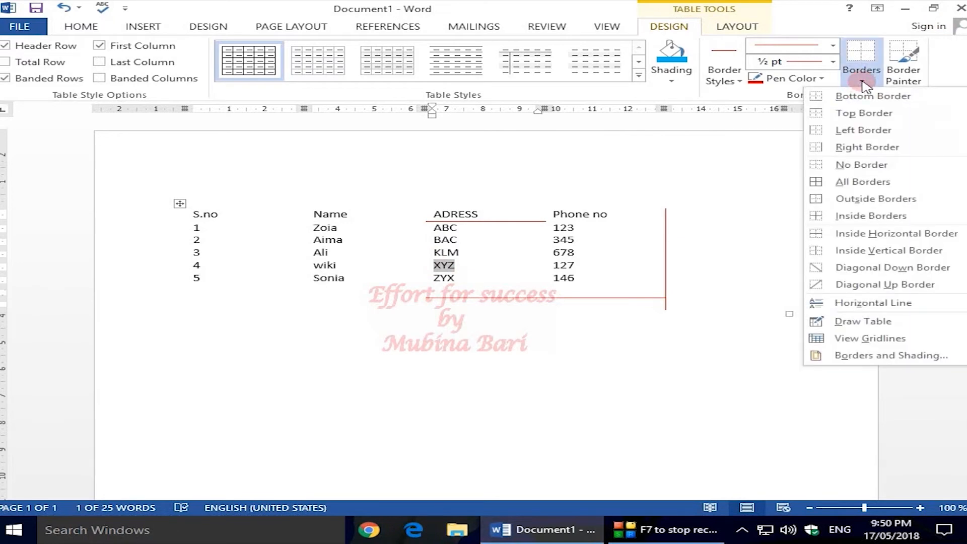
pyautogui.click(867, 339)
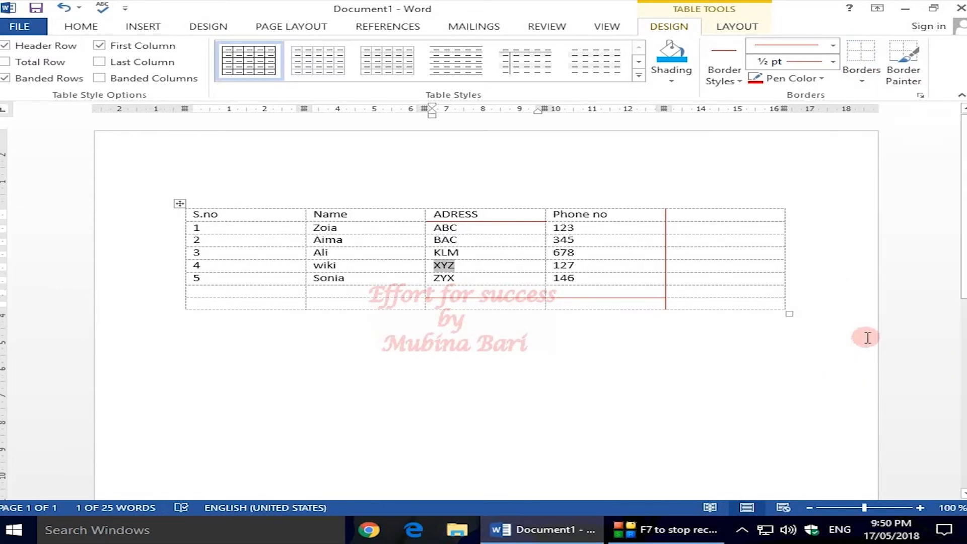
# Examine the border style, color and width options in the Borders and Shading dialog, and close it without applying anything
pyautogui.click(862, 83)
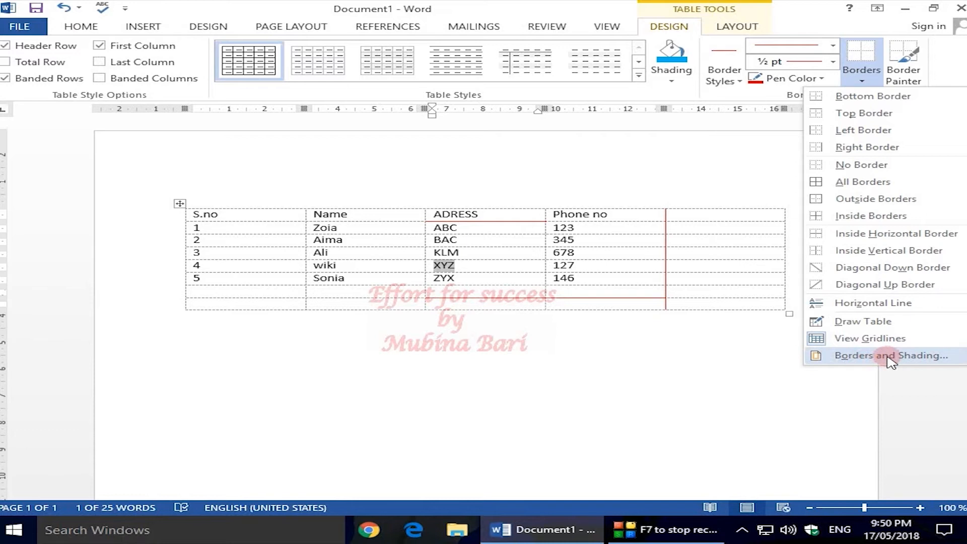
pyautogui.click(890, 359)
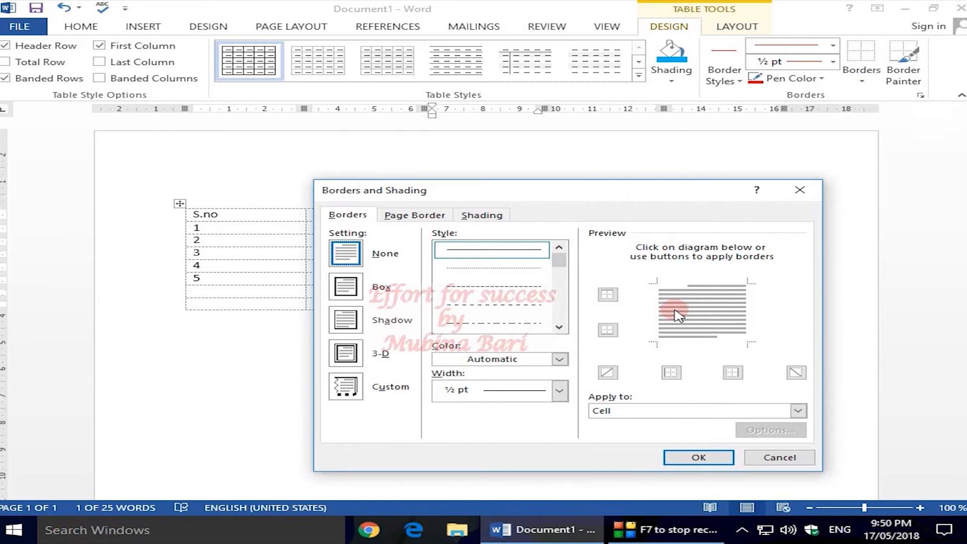
pyautogui.moveTo(680, 200); pyautogui.dragTo(739, 183)
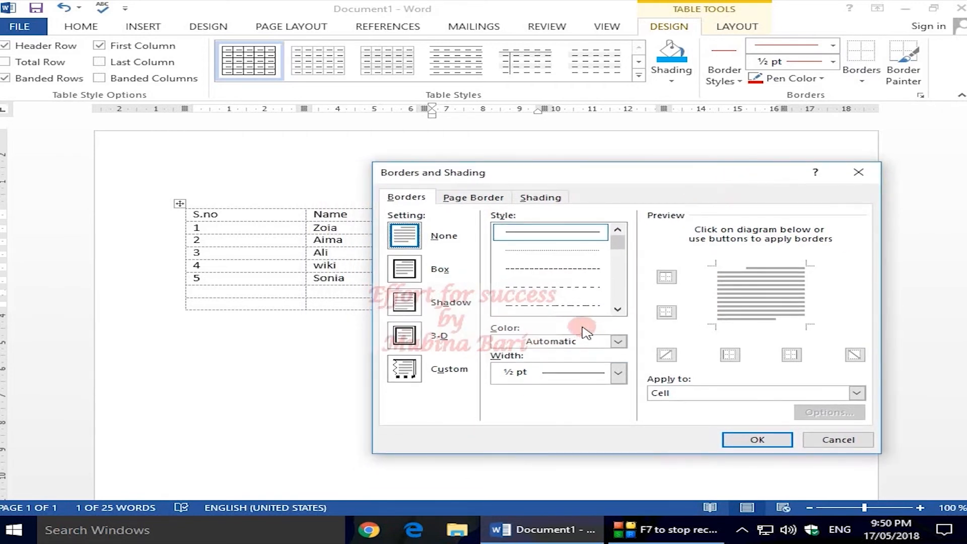
pyautogui.moveTo(619, 243); pyautogui.dragTo(620, 246)
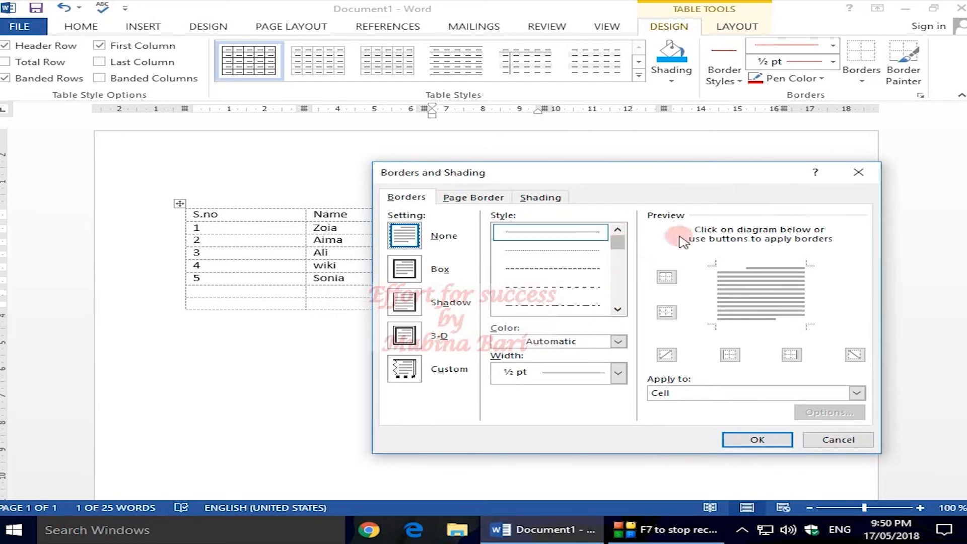
pyautogui.click(618, 341)
pyautogui.click(617, 343)
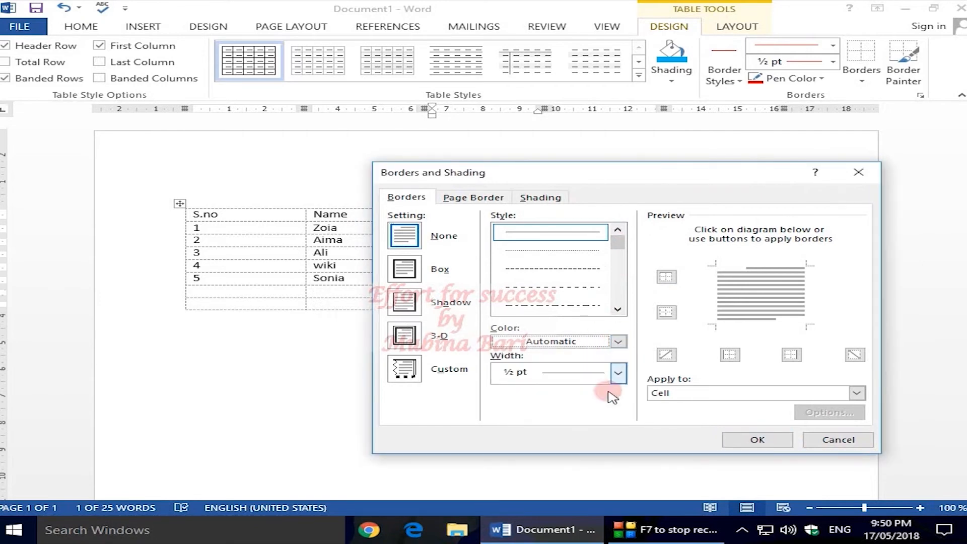
pyautogui.click(618, 373)
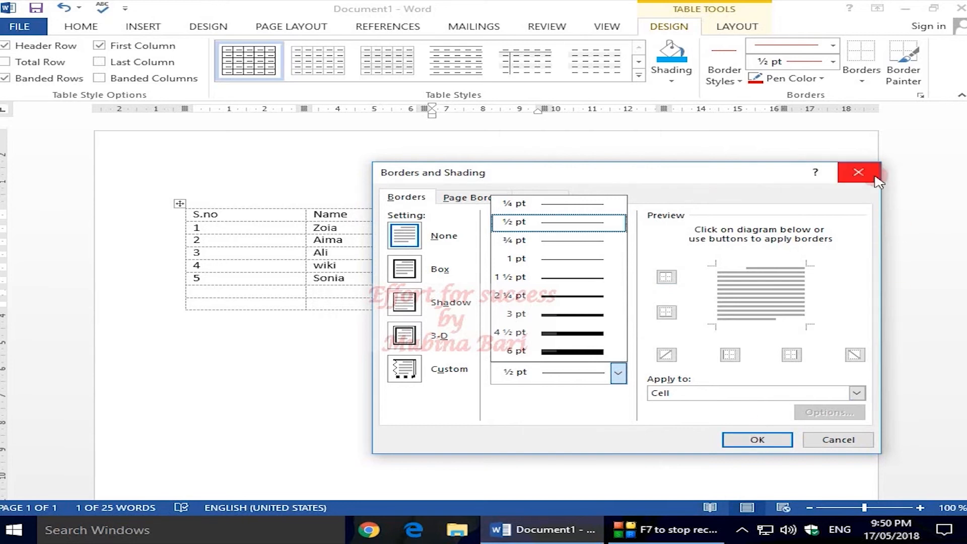
pyautogui.click(859, 176)
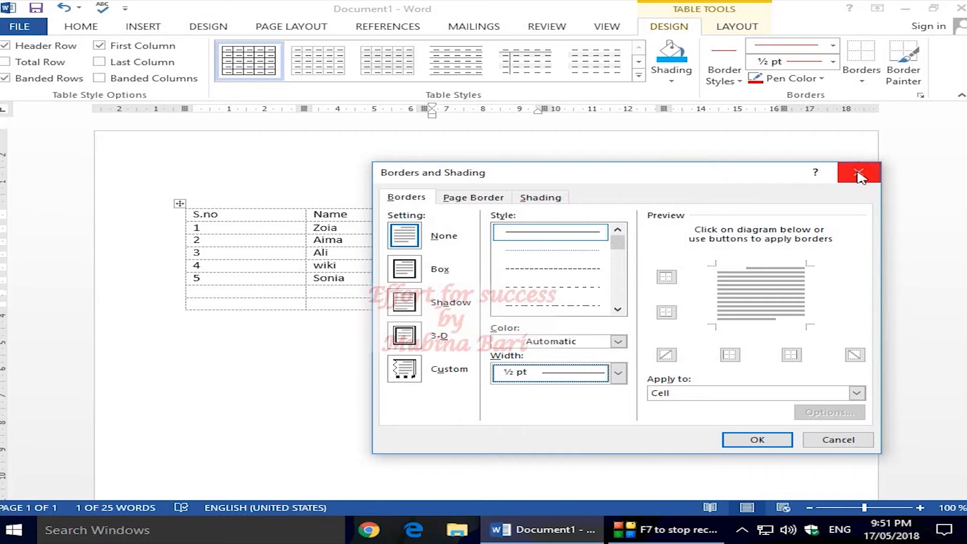
pyautogui.click(860, 175)
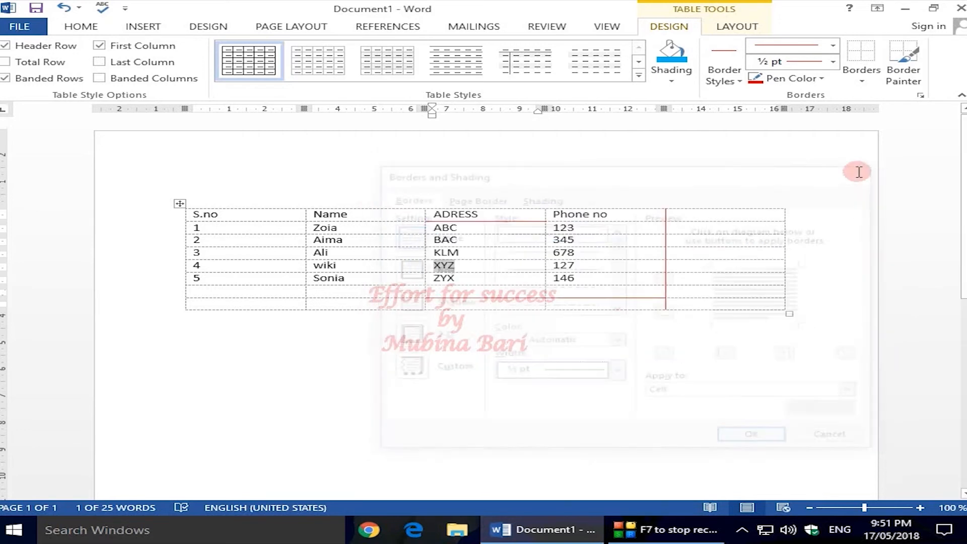
# Apply All Borders in red to the cell containing XYZ
pyautogui.click(575, 278)
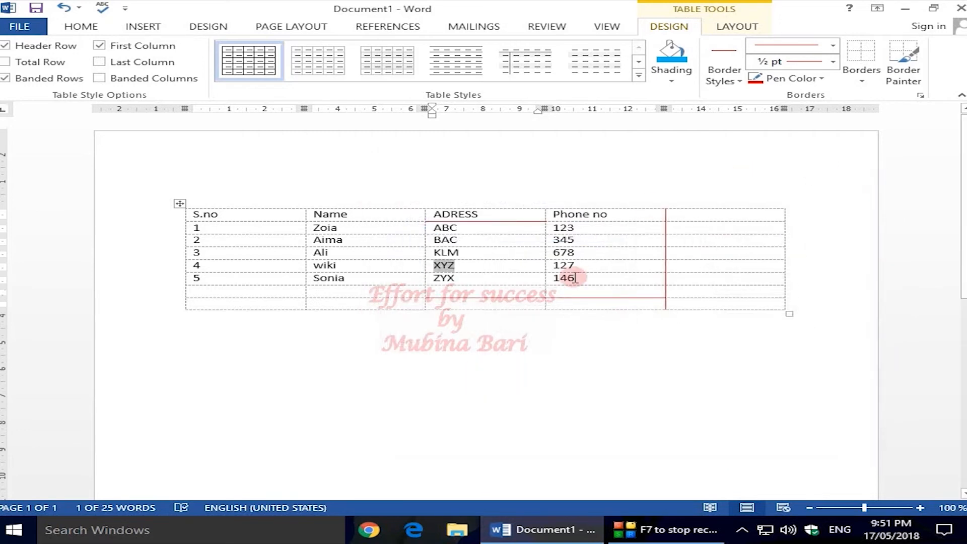
pyautogui.click(862, 82)
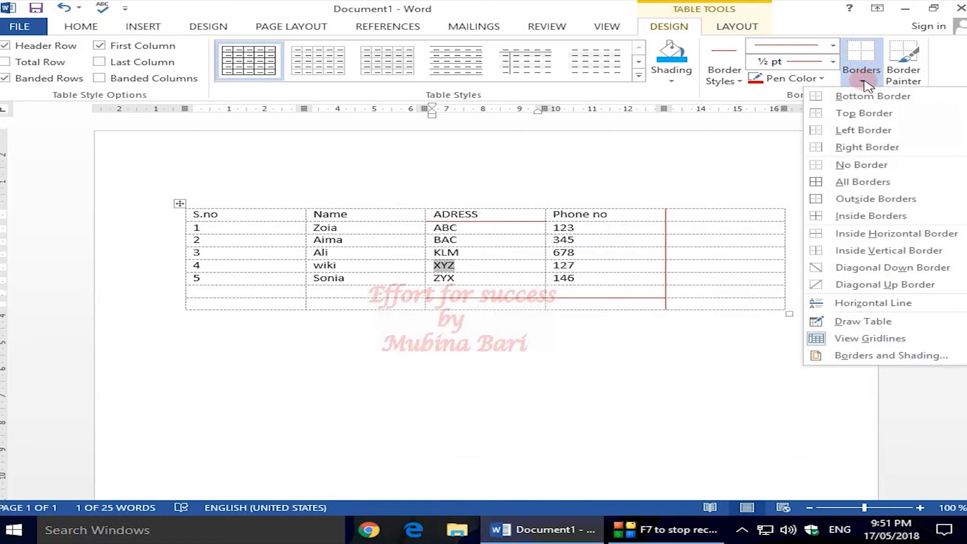
pyautogui.click(855, 182)
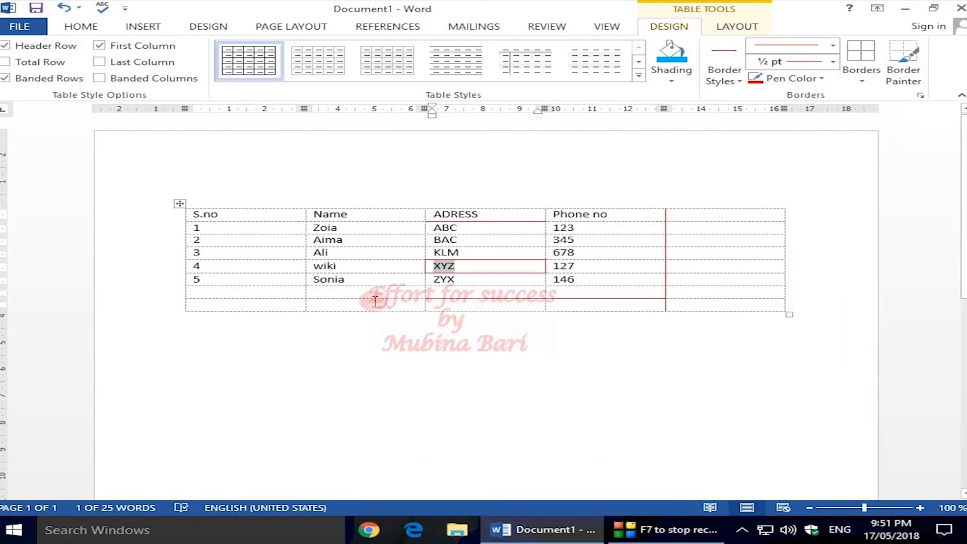
# Select the whole table and apply All Borders in red to every cell
pyautogui.click(180, 203)
pyautogui.moveTo(201, 236); pyautogui.dragTo(247, 207)
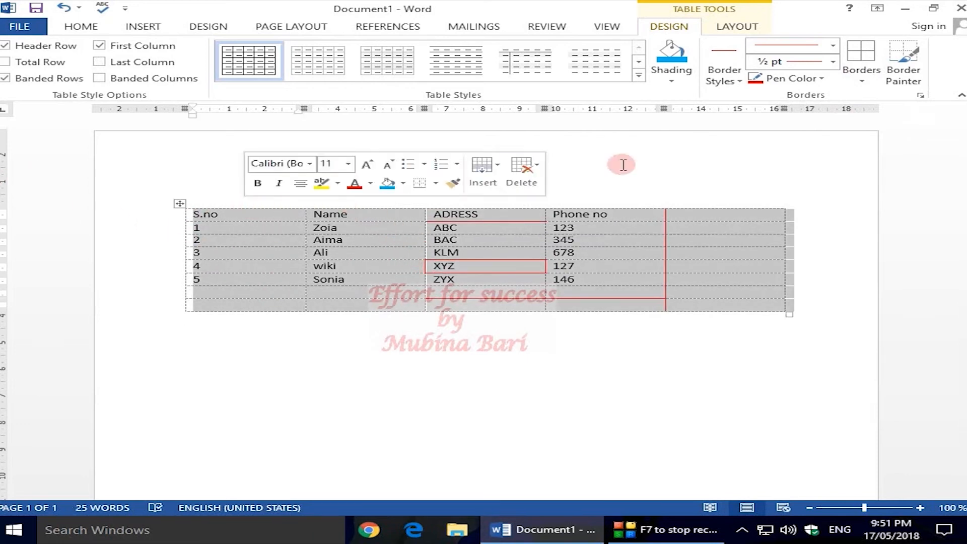
pyautogui.click(862, 76)
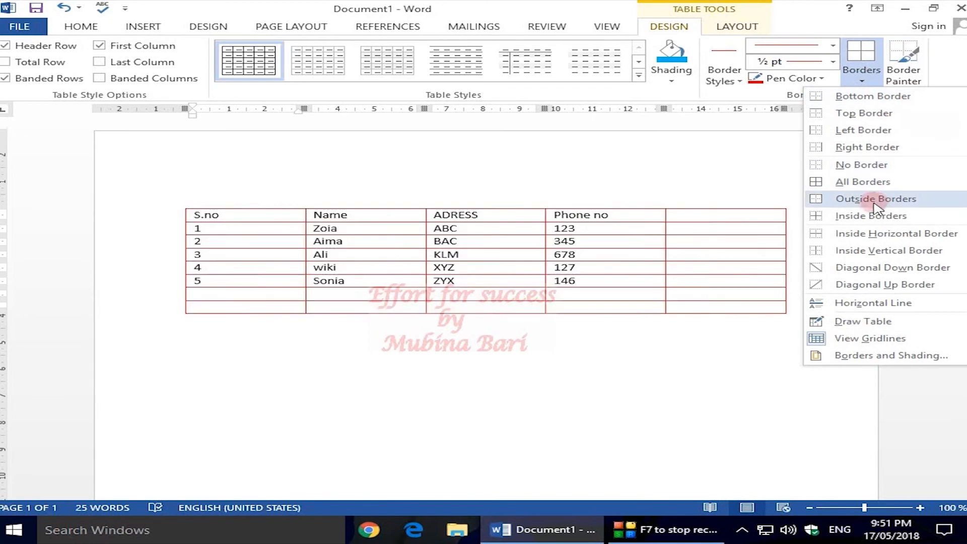
pyautogui.click(859, 182)
pyautogui.click(816, 205)
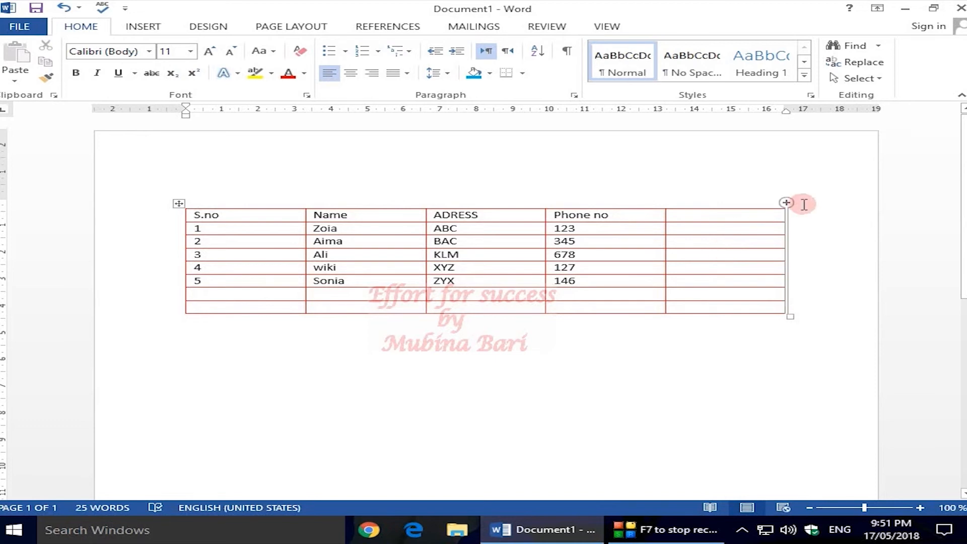
pyautogui.click(765, 260)
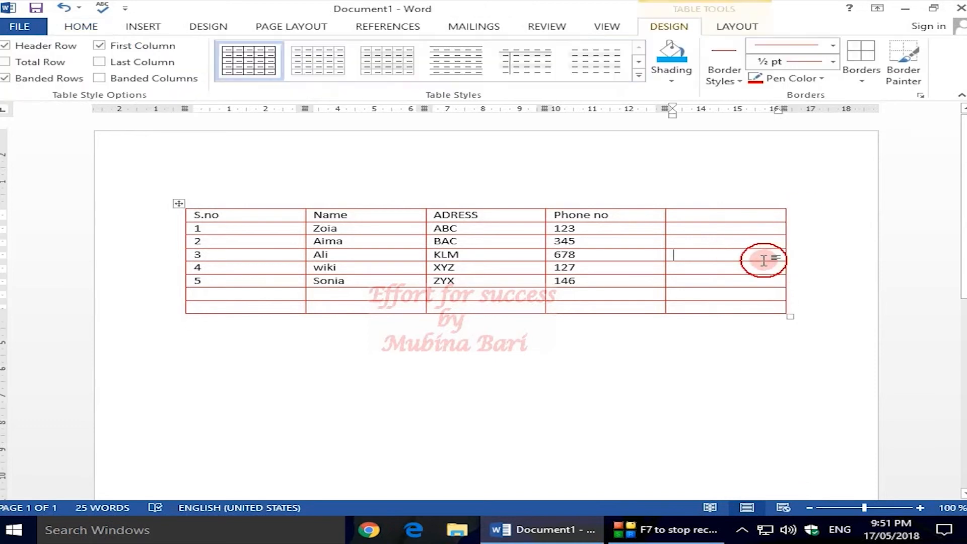
pyautogui.click(906, 79)
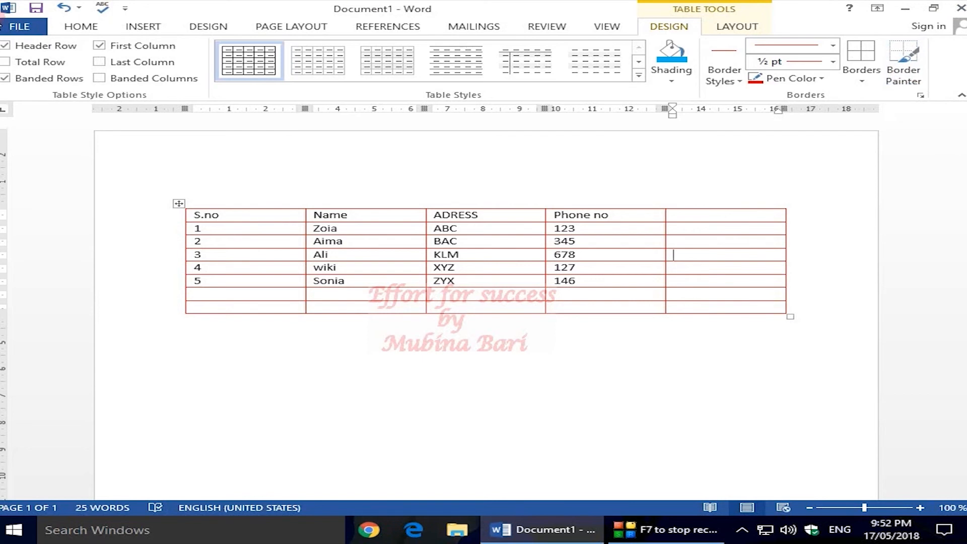
# Insert a 5x4 table a few lines below the red-bordered table
pyautogui.click(92, 30)
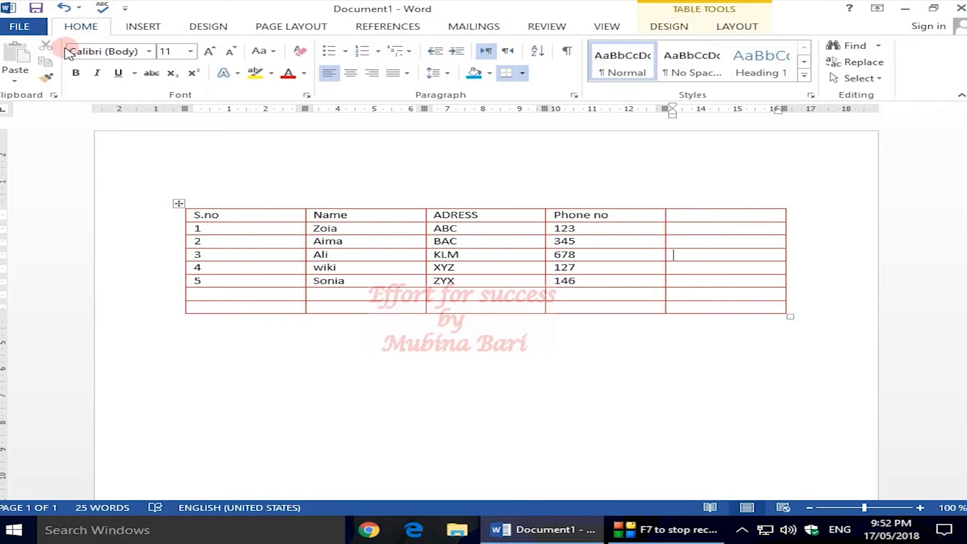
pyautogui.click(145, 29)
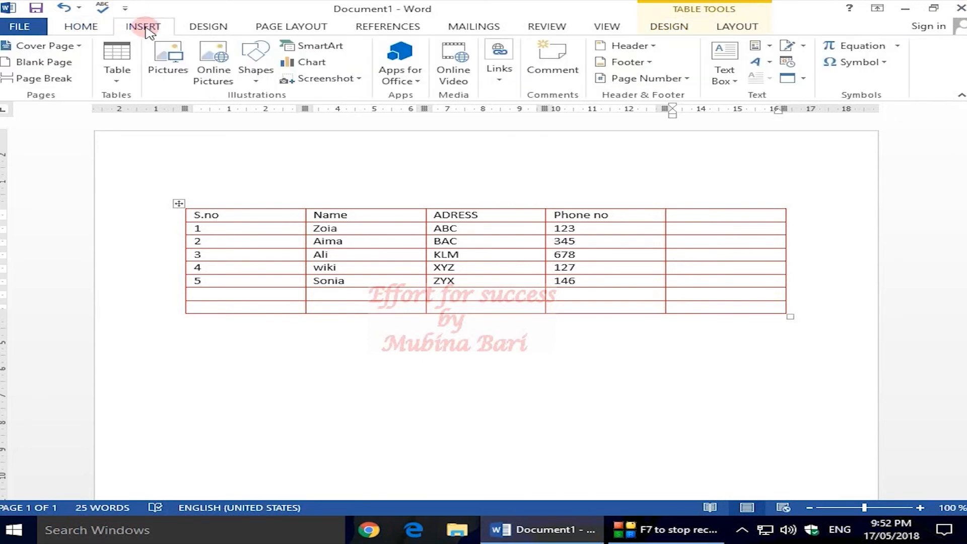
pyautogui.click(689, 258)
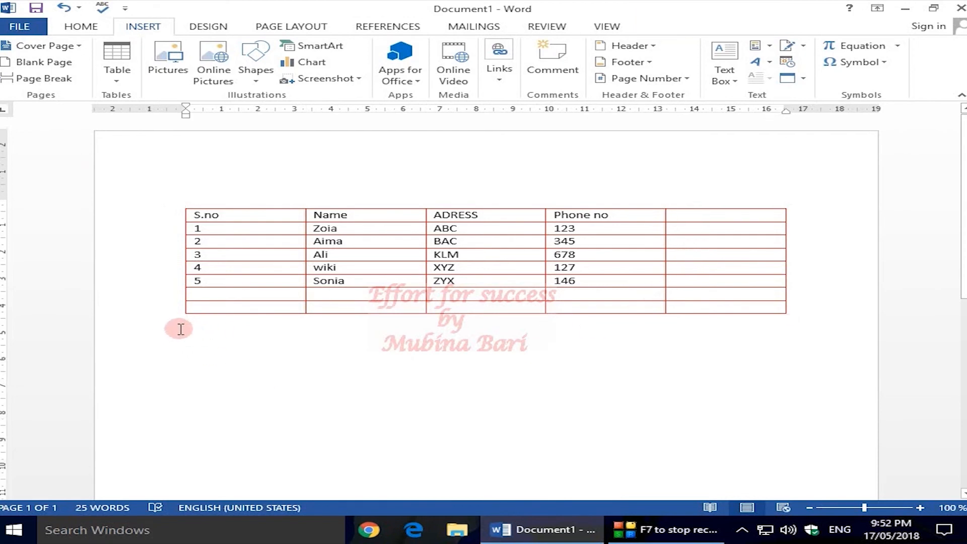
pyautogui.press('Return')
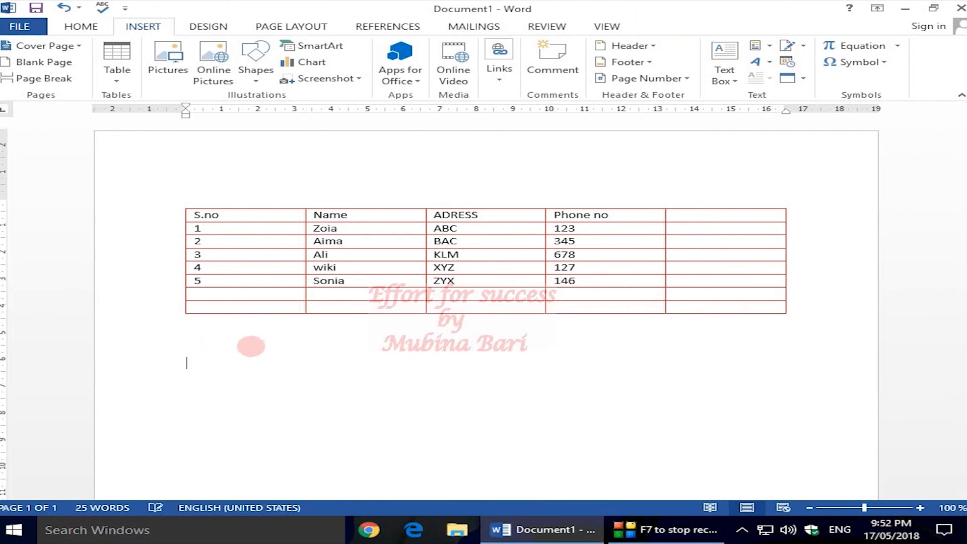
pyautogui.click(117, 84)
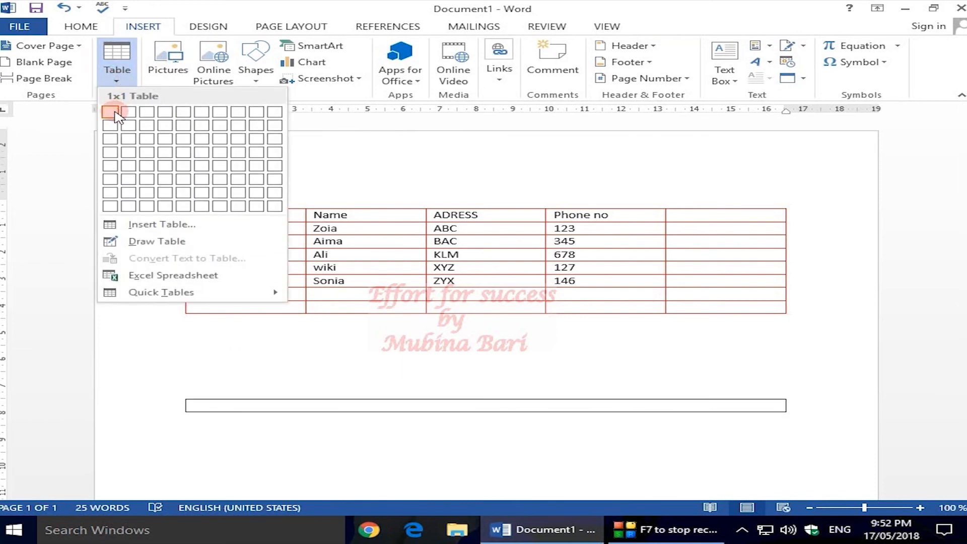
pyautogui.click(182, 162)
# Use the Border Painter in red to recolor the new table's top border and the vertical borders on both sides of its third column
pyautogui.click(903, 62)
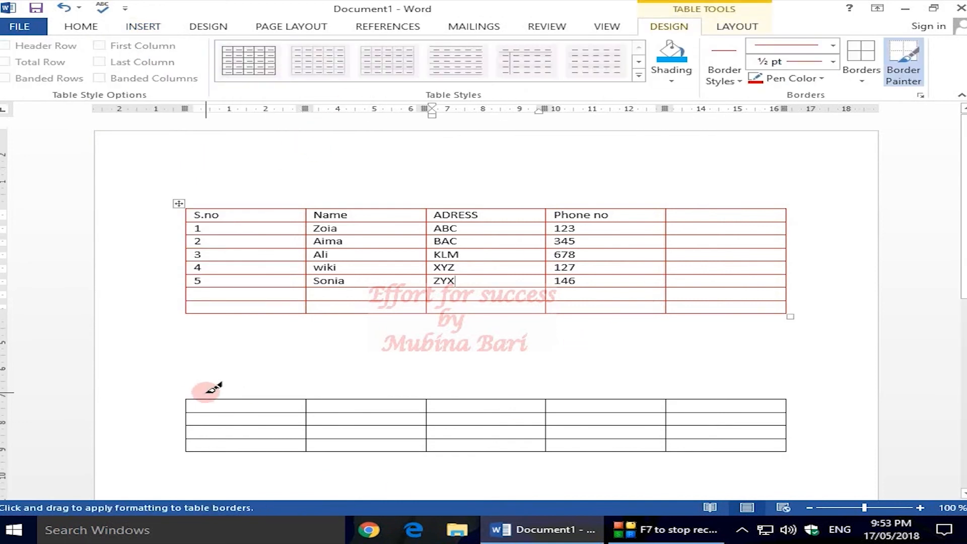
pyautogui.click(188, 399)
pyautogui.moveTo(188, 399); pyautogui.dragTo(755, 403)
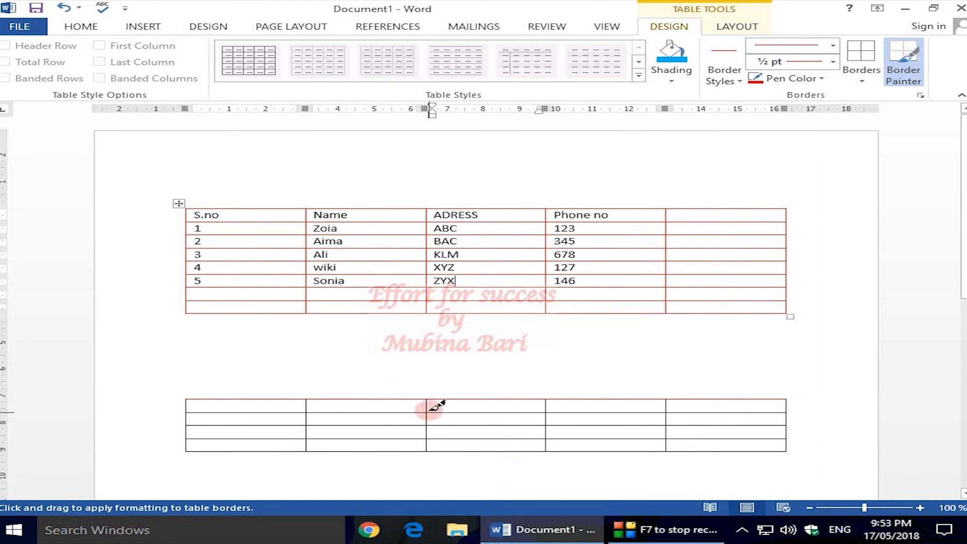
pyautogui.moveTo(427, 403); pyautogui.dragTo(434, 442)
pyautogui.moveTo(548, 400); pyautogui.dragTo(554, 453)
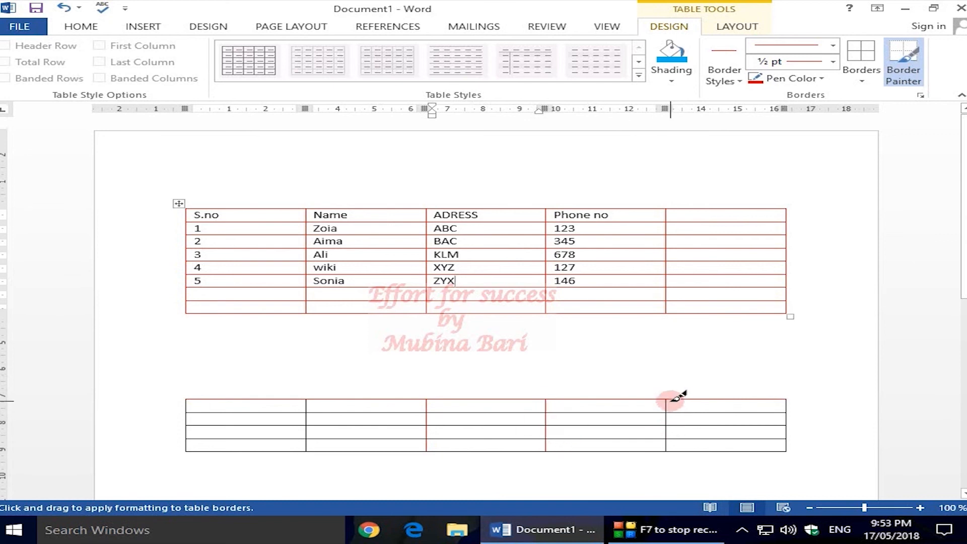